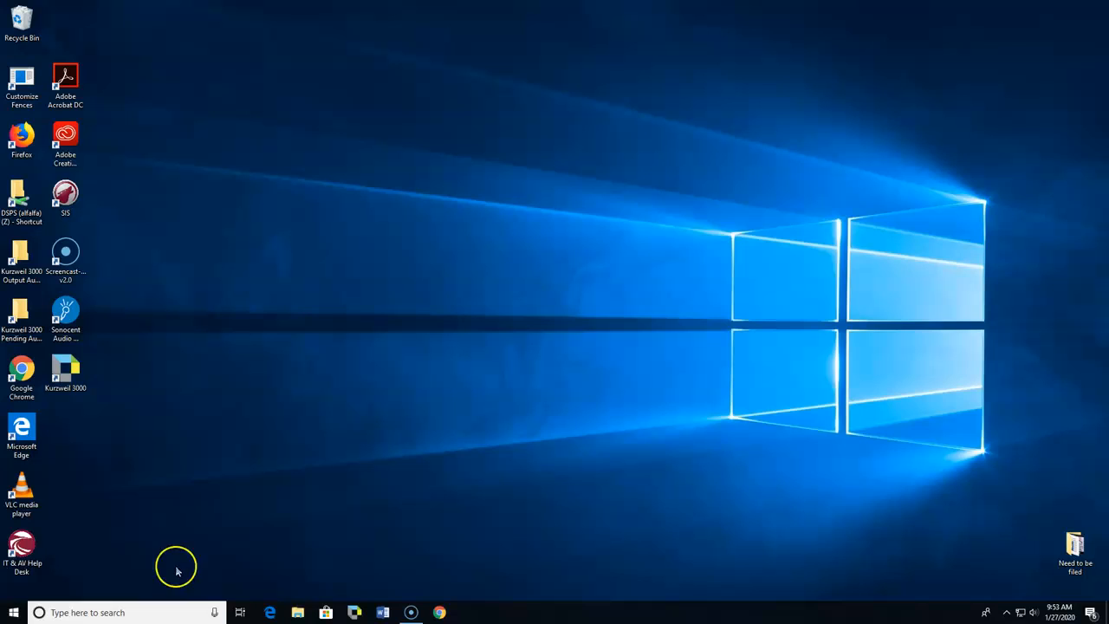
Step: Launch Google Chrome and go to the kurzweil3000.com website
click(440, 613)
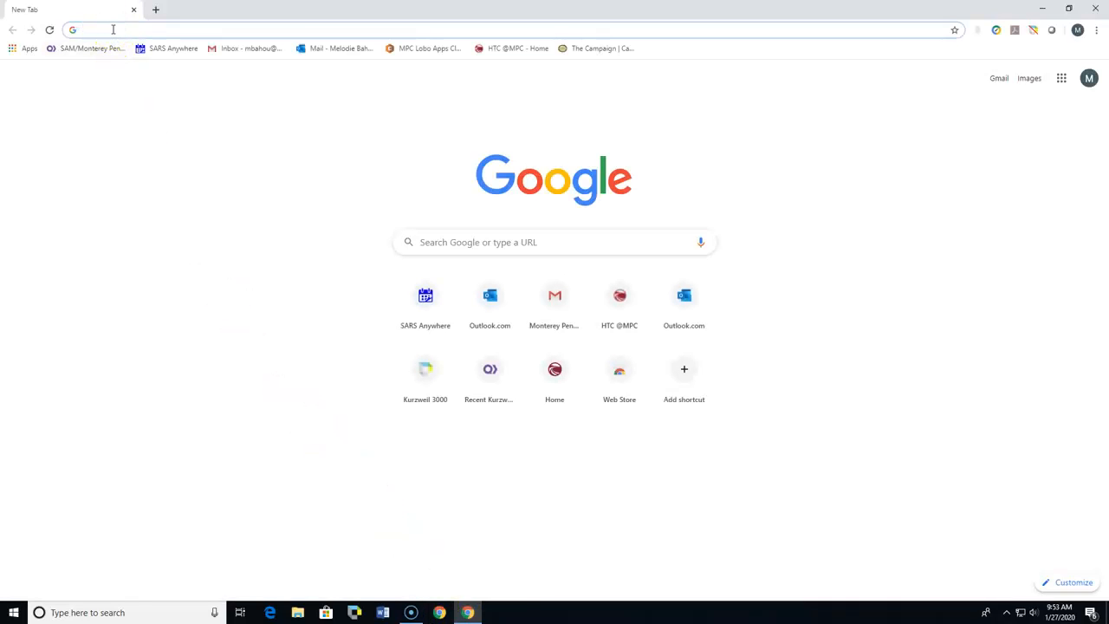
click(112, 30)
text(kurzweil3000.com)
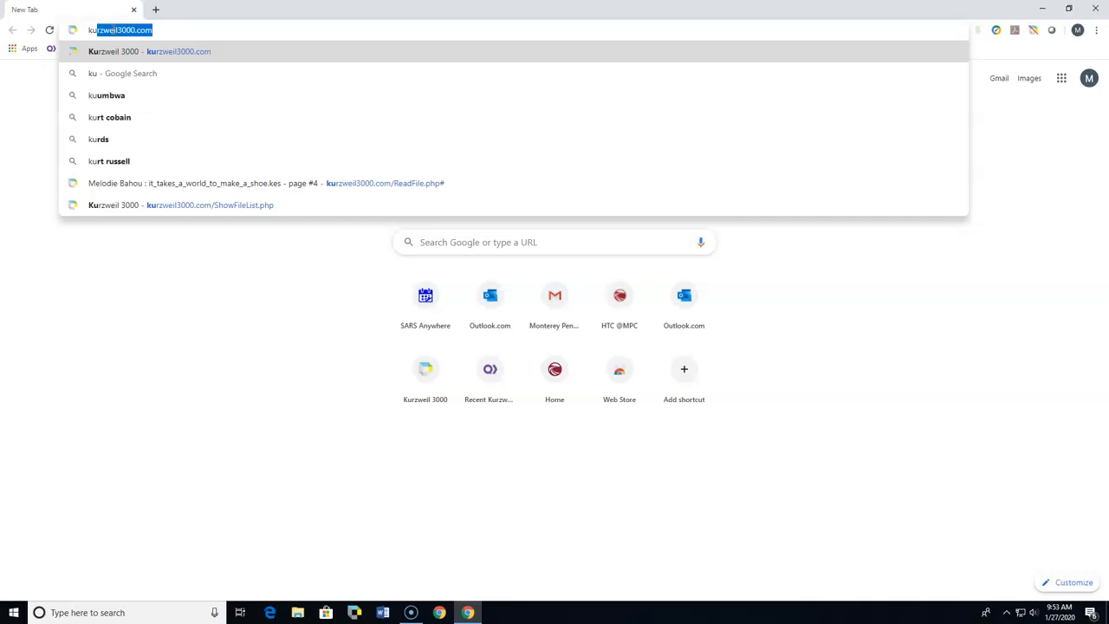
key(Return)
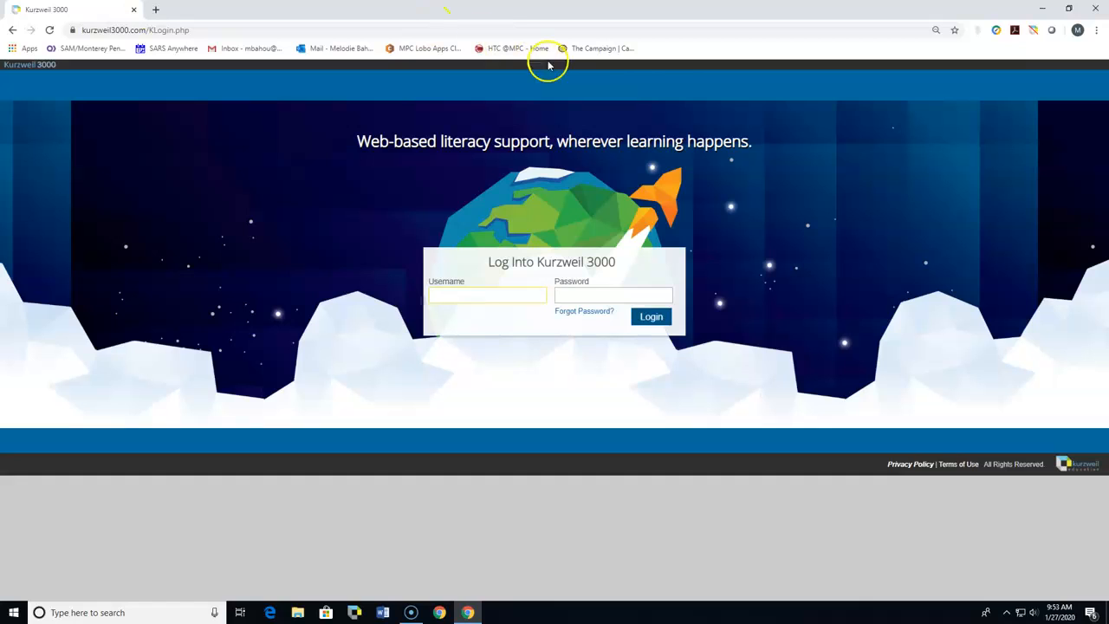
Step: Log into Kurzweil 3000 with the saved account username and the account password
click(494, 296)
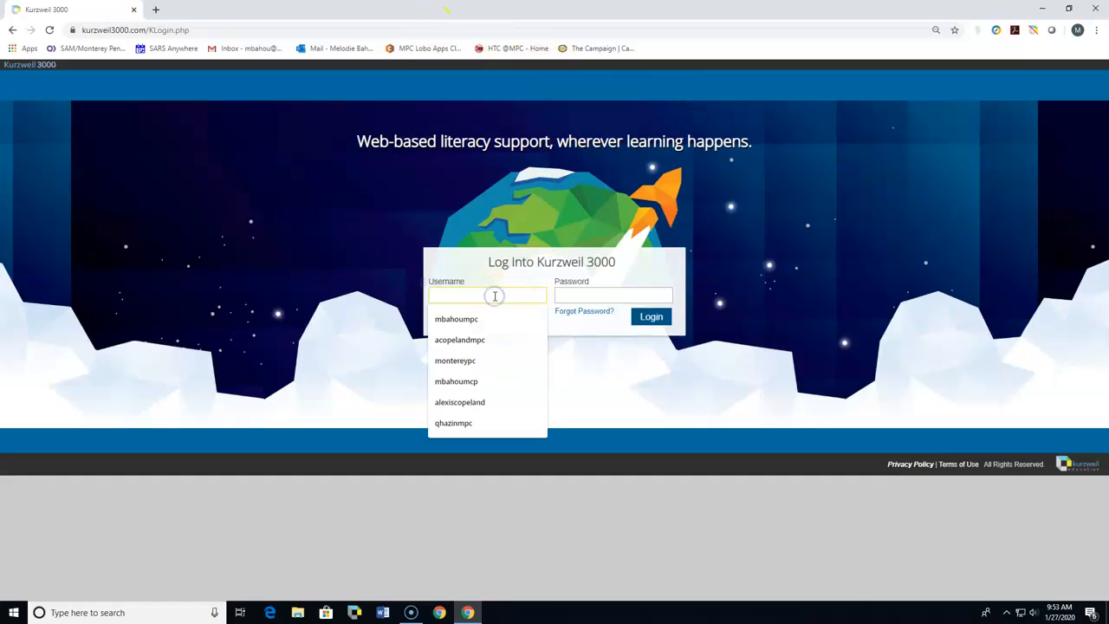
click(487, 317)
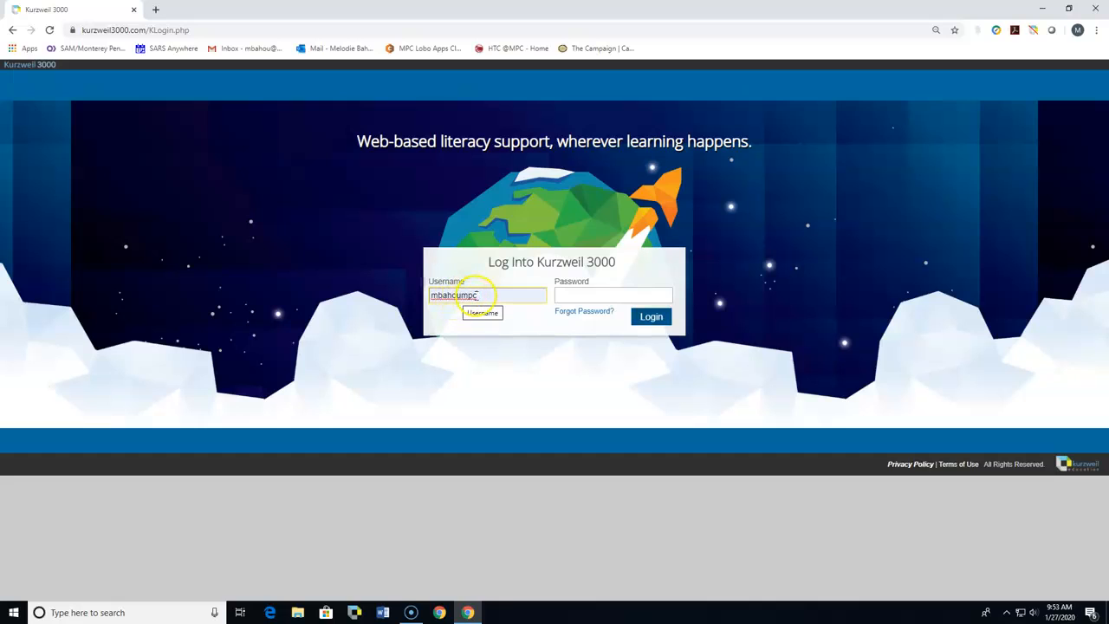
click(594, 296)
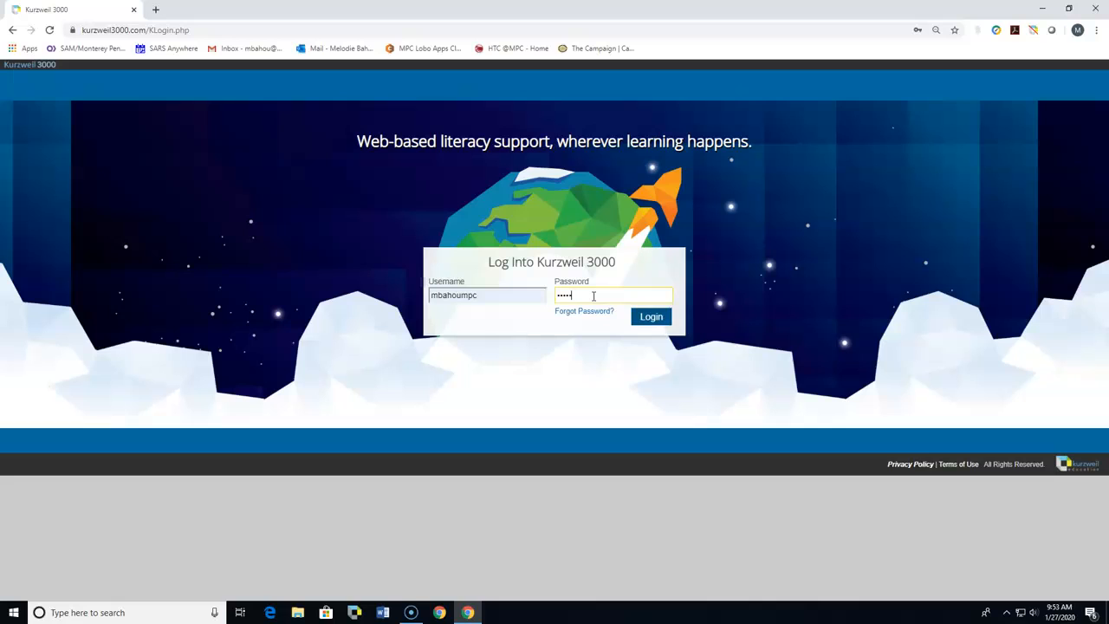
click(642, 314)
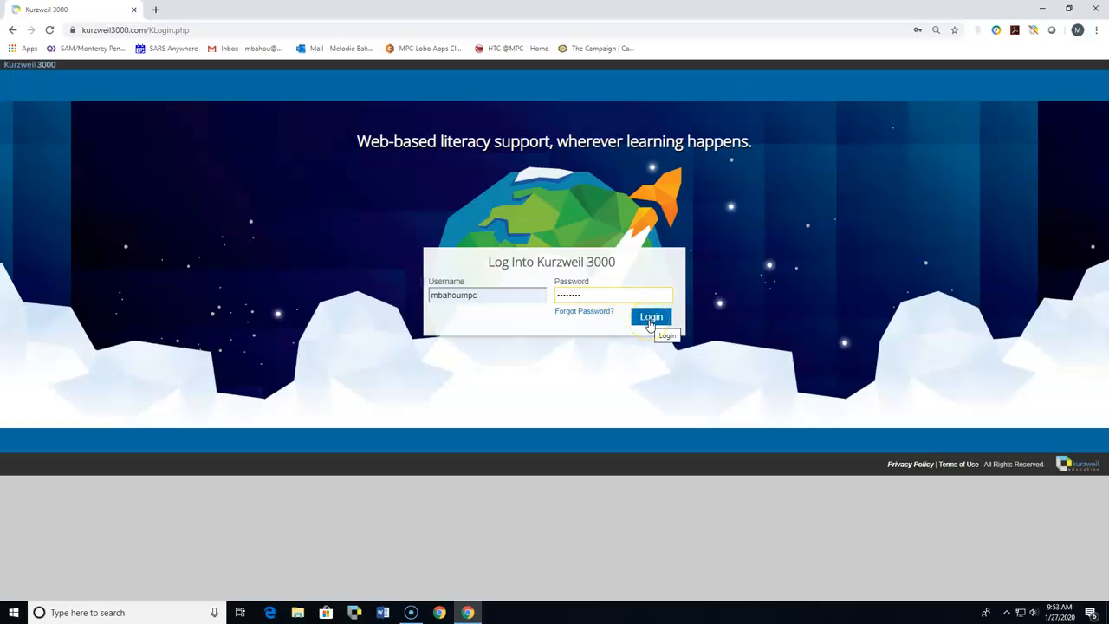
click(651, 324)
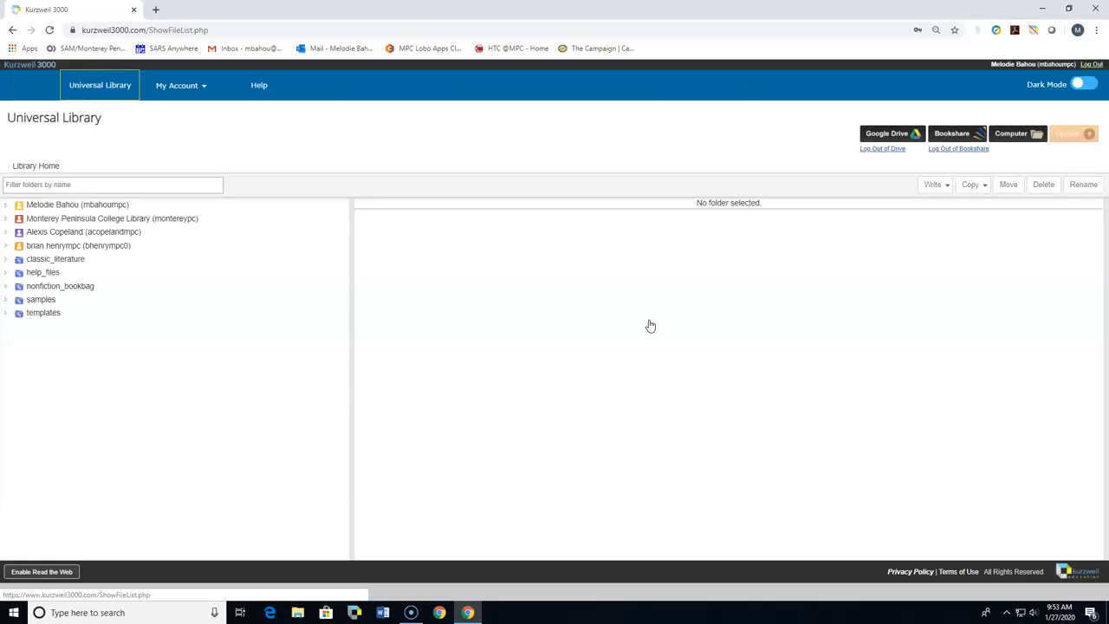
Step: Open it_takes_a_world_to_make_a_shoe.kes from the passport_reading_journeys folder inside samples
click(6, 298)
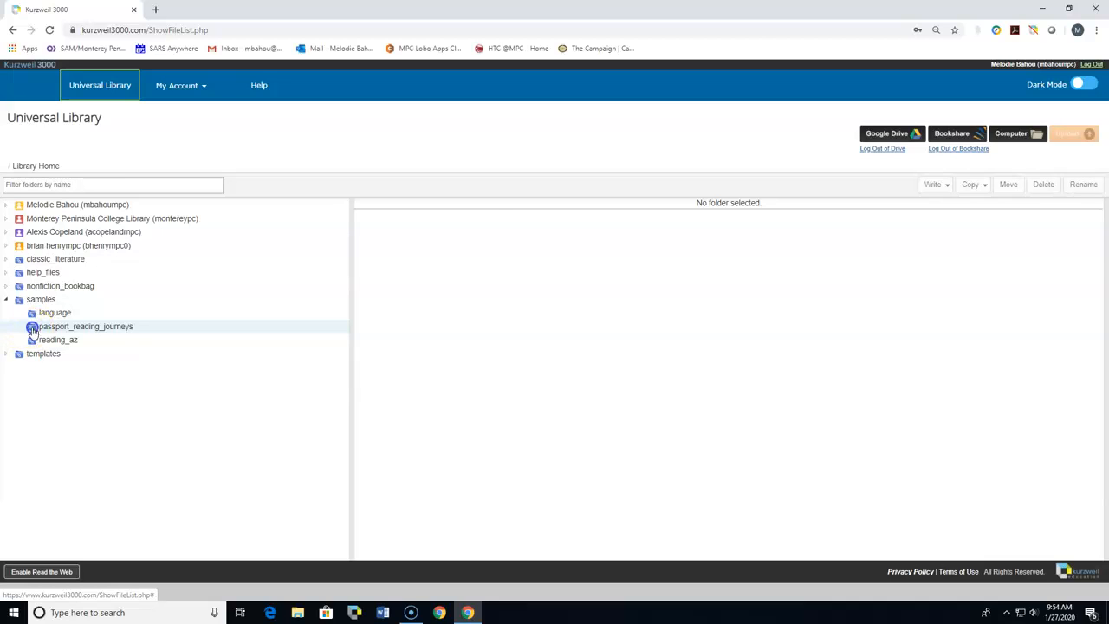
click(32, 329)
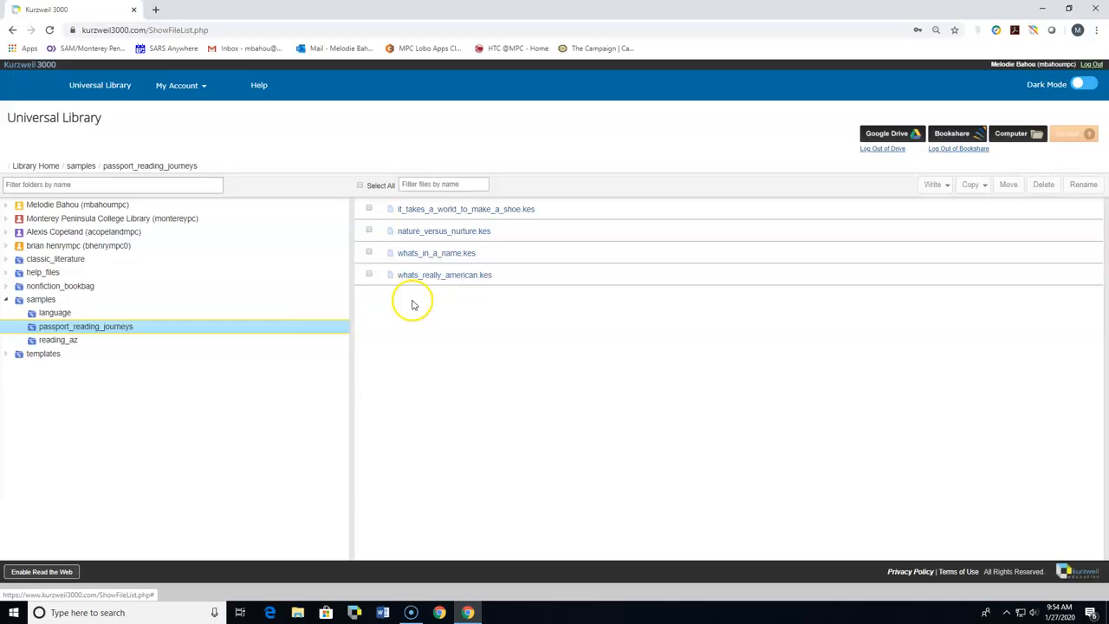
click(392, 212)
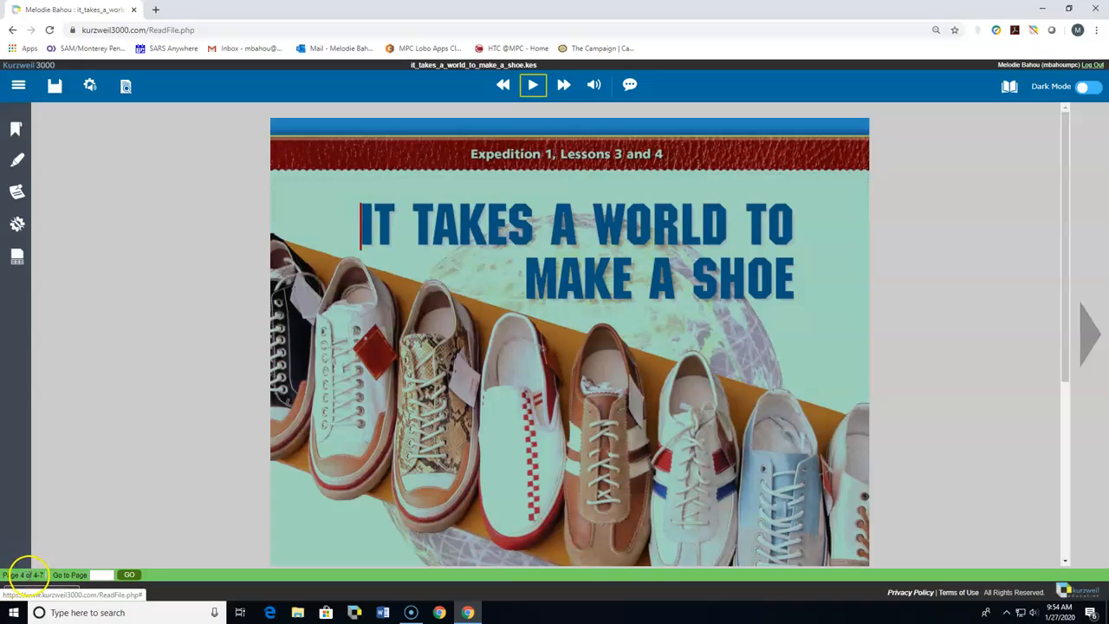
Step: Go to page 4 of the document by its page number
click(100, 575)
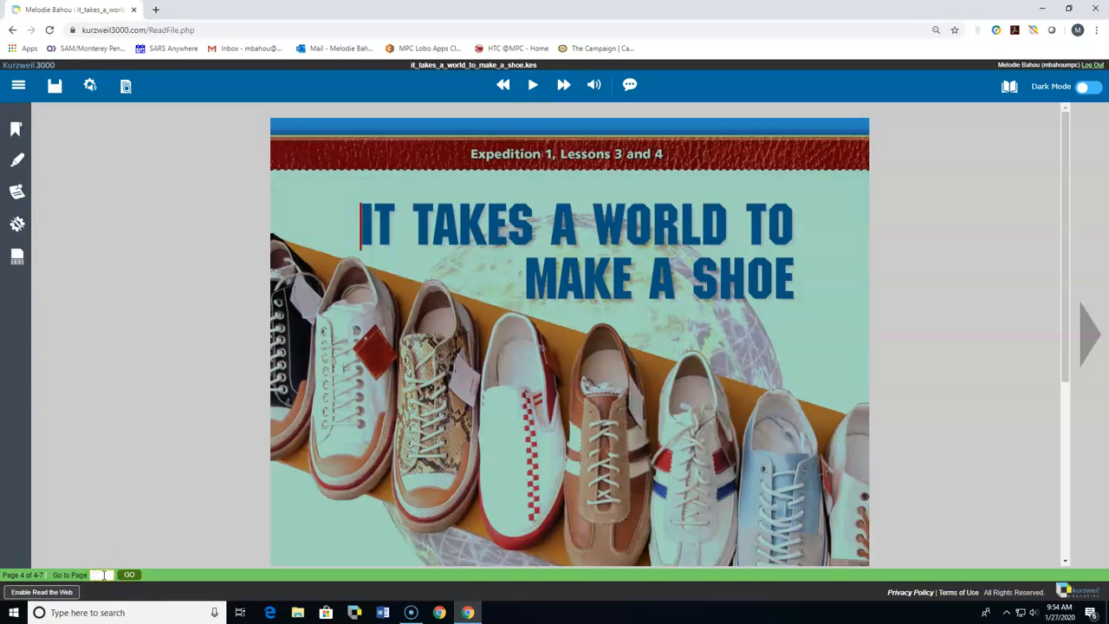
text(4)
click(128, 576)
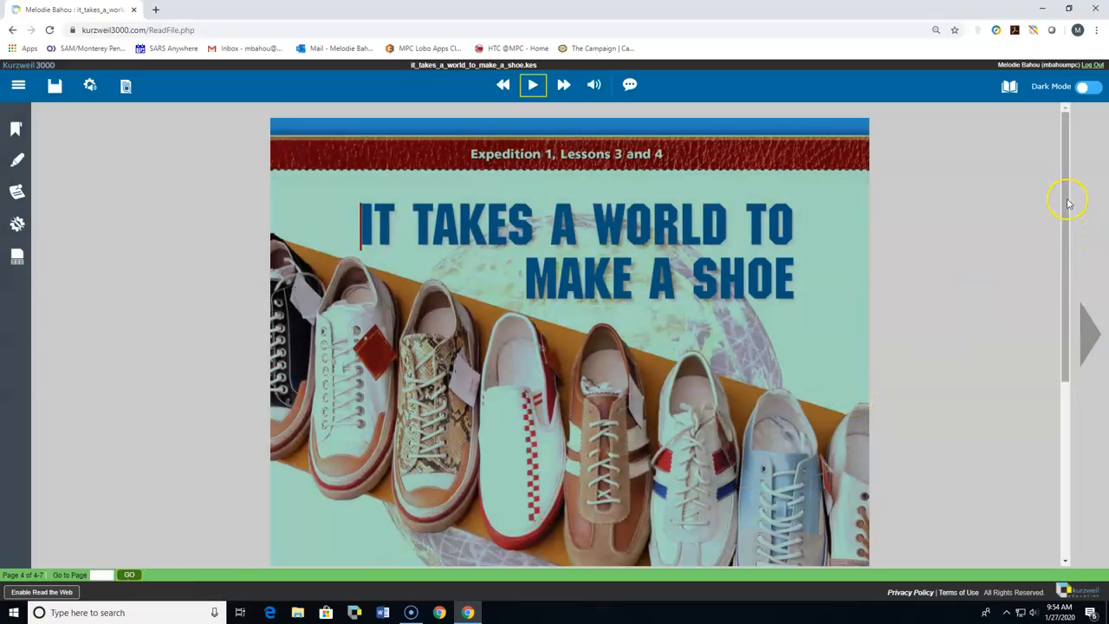
Step: Have the text read aloud from the first paragraph under "The Most Popular Shoe", and pause the reading
drag(1067, 203, 1045, 389)
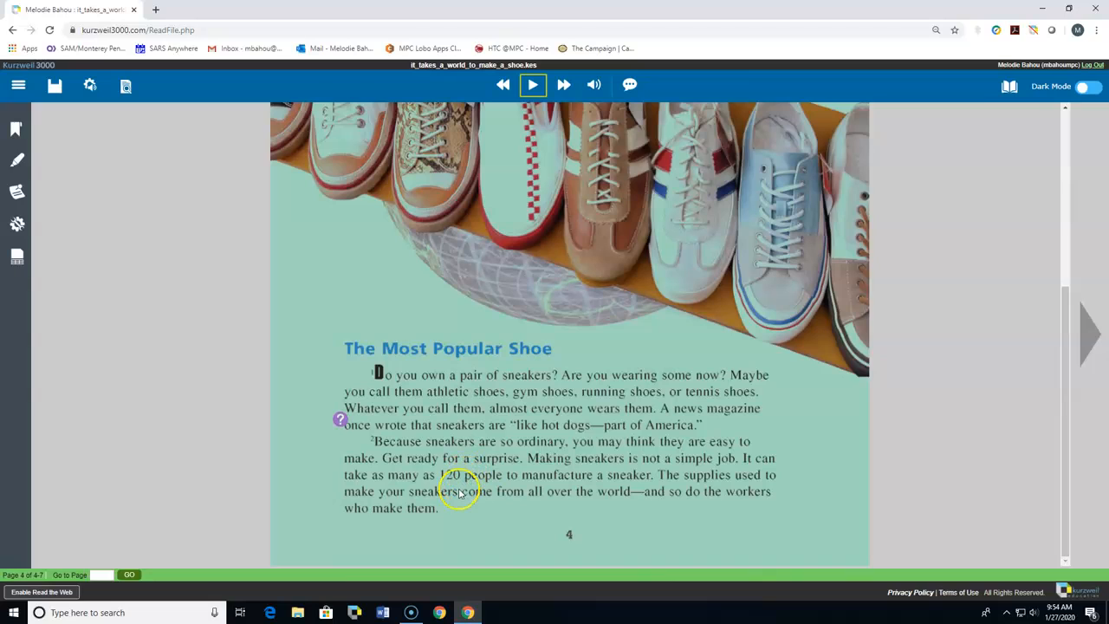
click(367, 371)
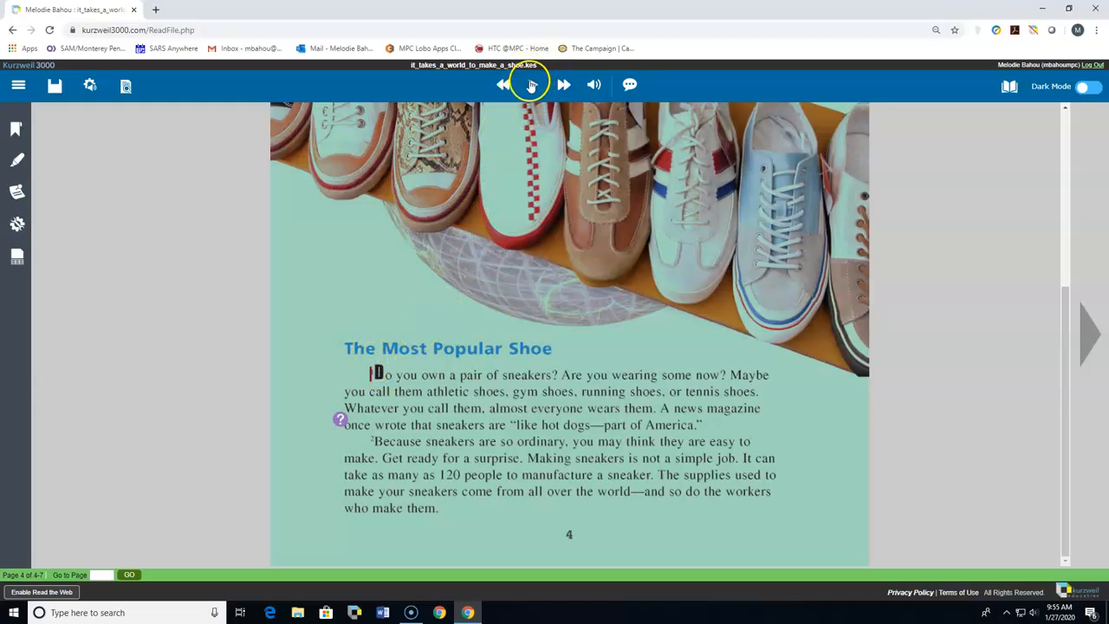
click(533, 91)
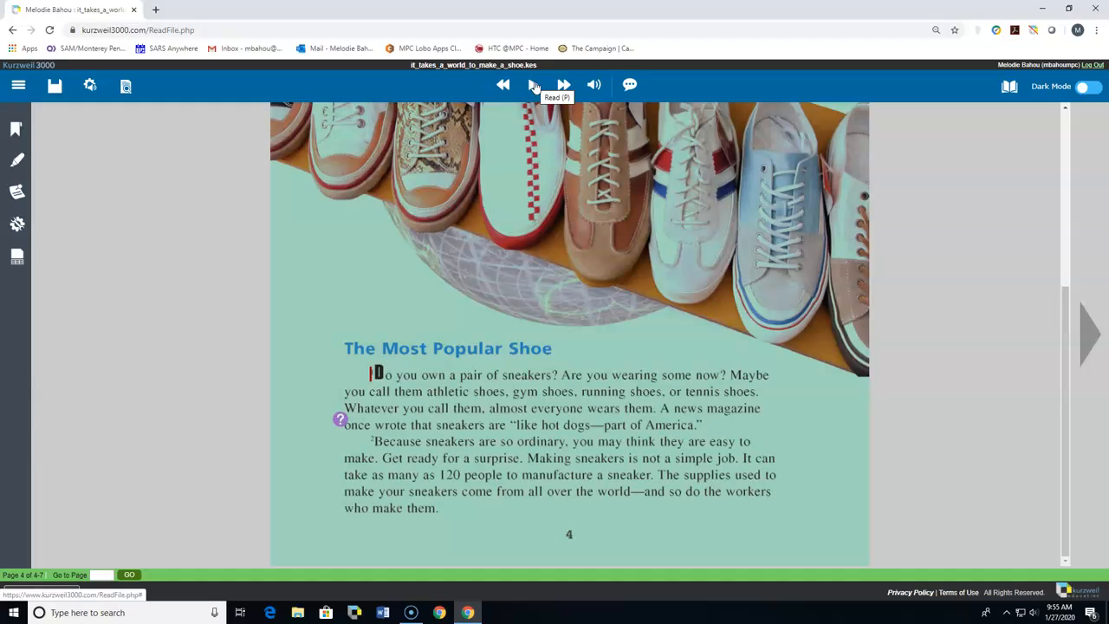
click(531, 87)
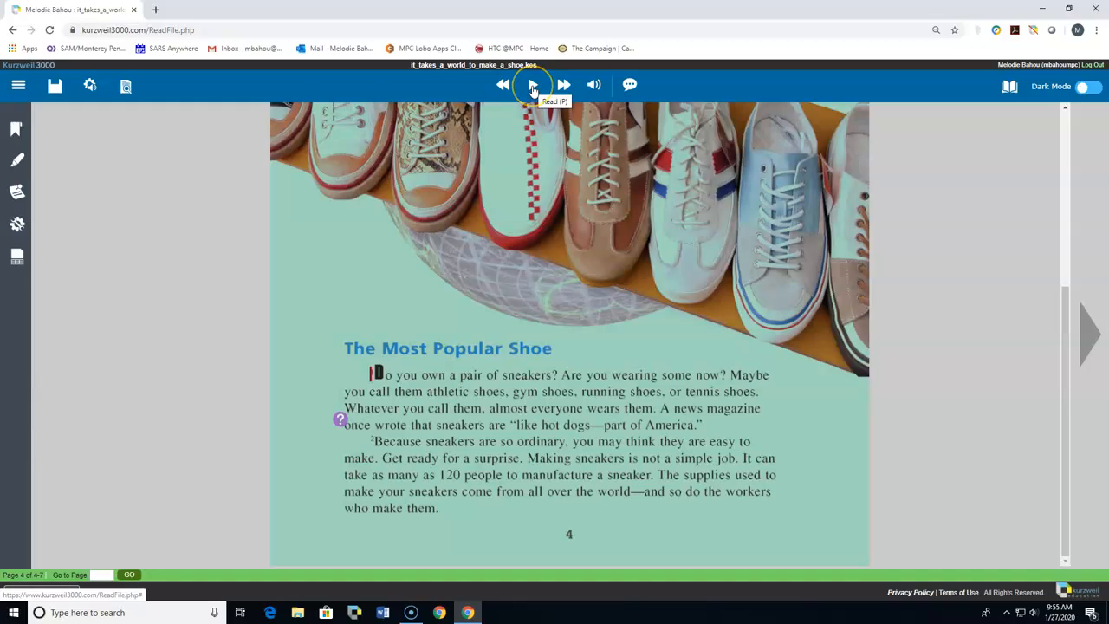
click(532, 87)
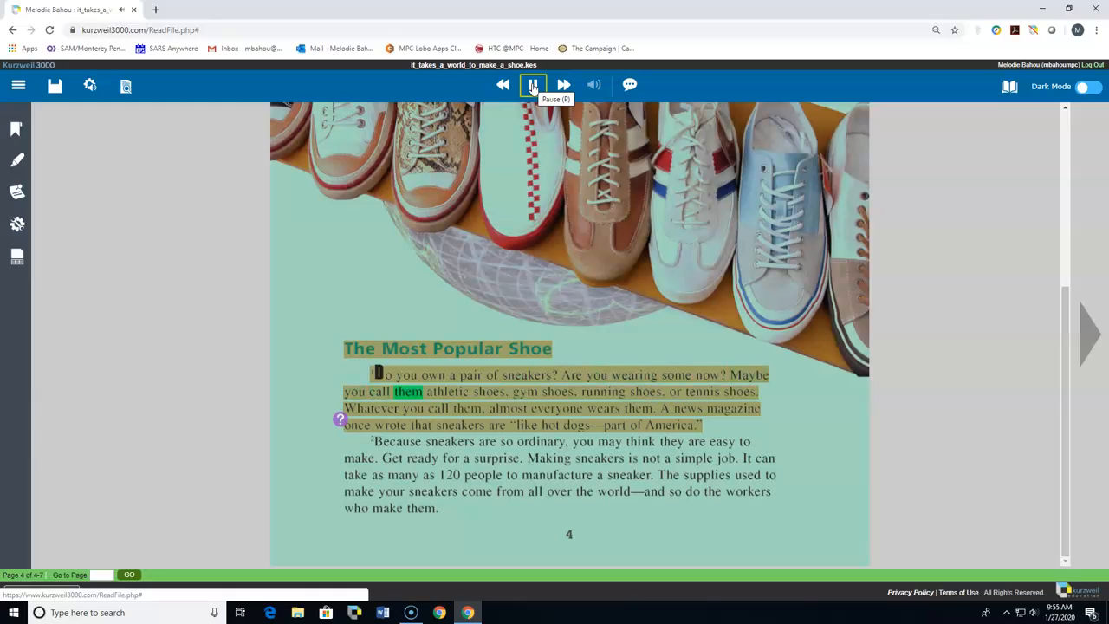
click(533, 86)
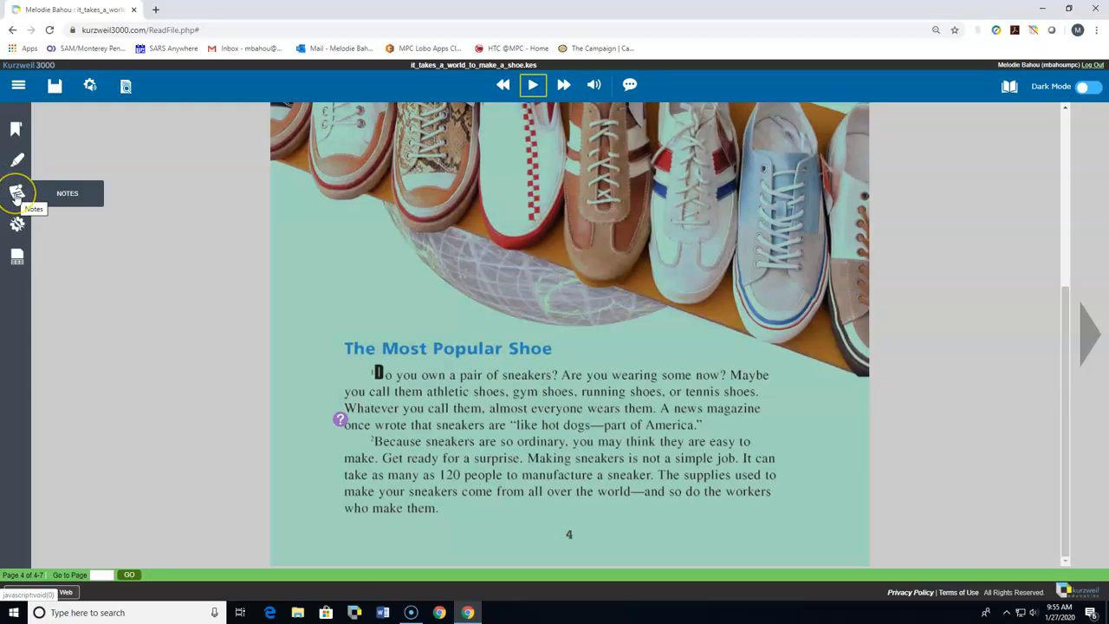
Step: Start a new bubble note at the beginning of the first paragraph under "The Most Popular Shoe"
click(15, 194)
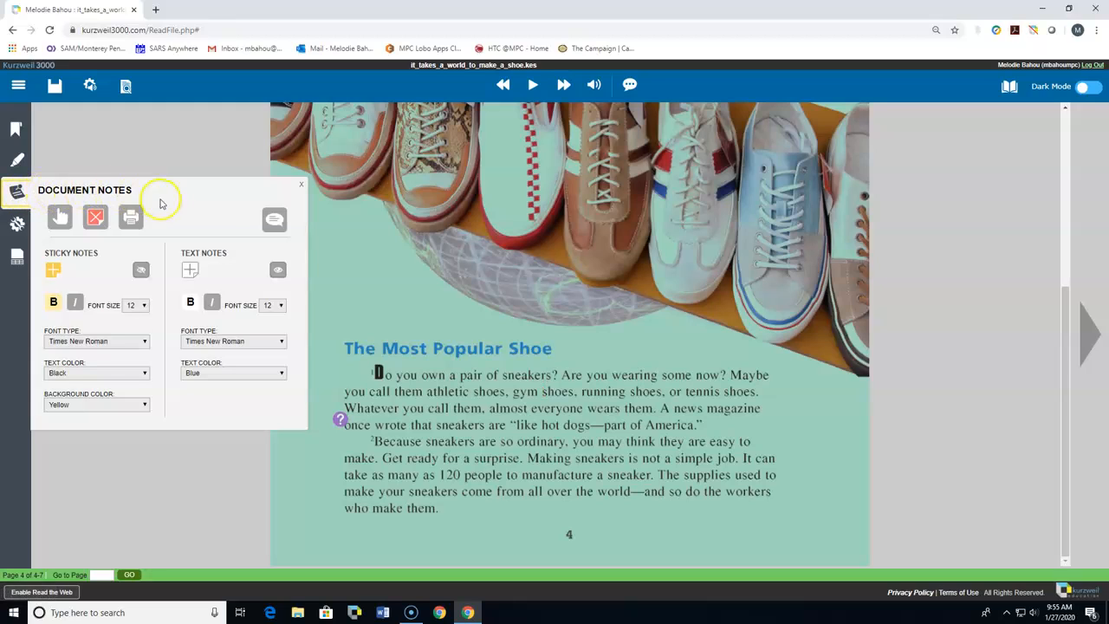
click(275, 222)
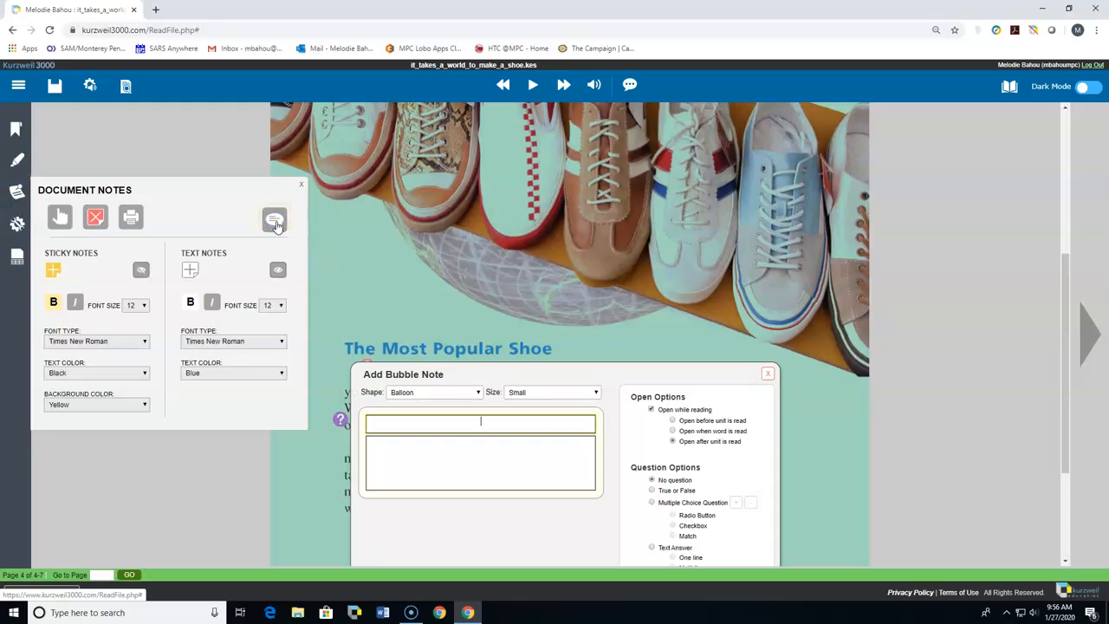
drag(467, 377, 463, 344)
click(474, 367)
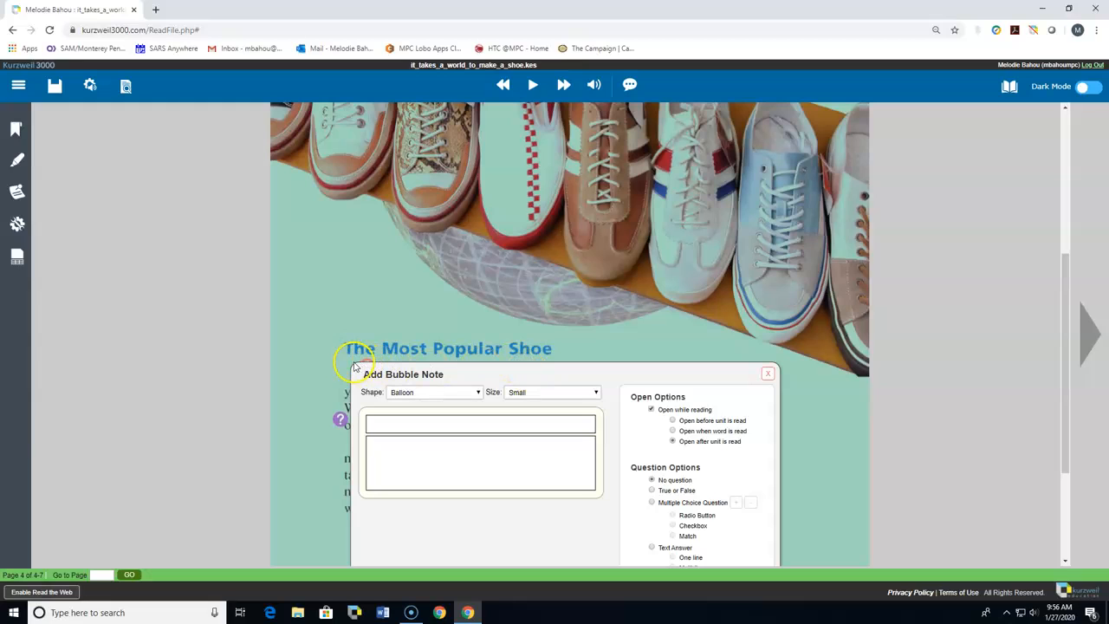
drag(1064, 257, 1062, 347)
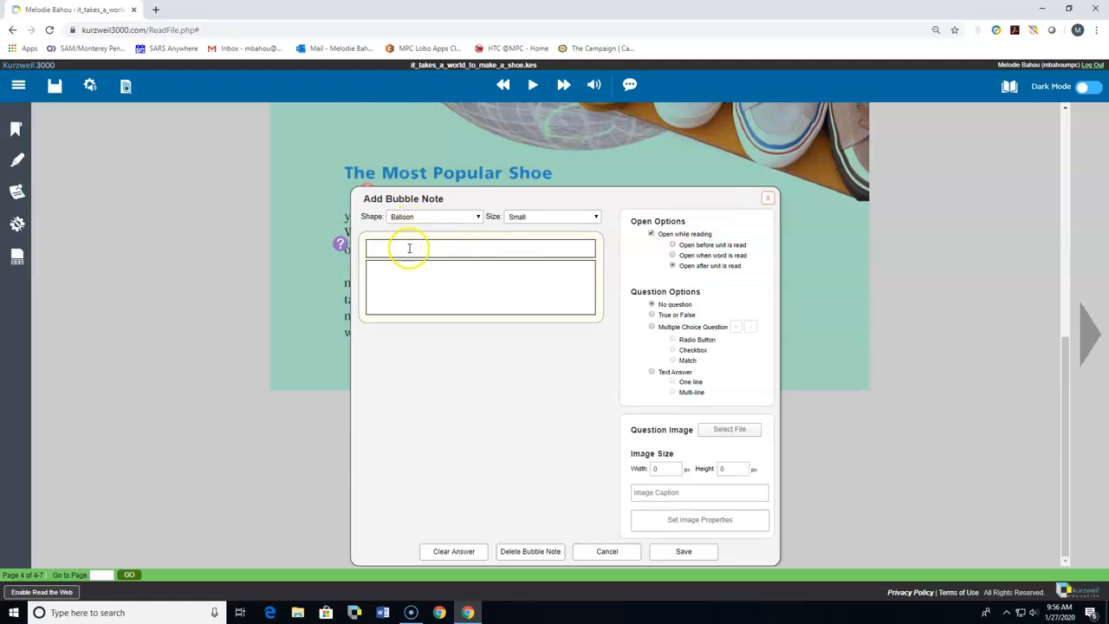
Step: Enter "How many people does it take to make a sneaker?" as the note's heading and "120 people." as its body text
click(471, 250)
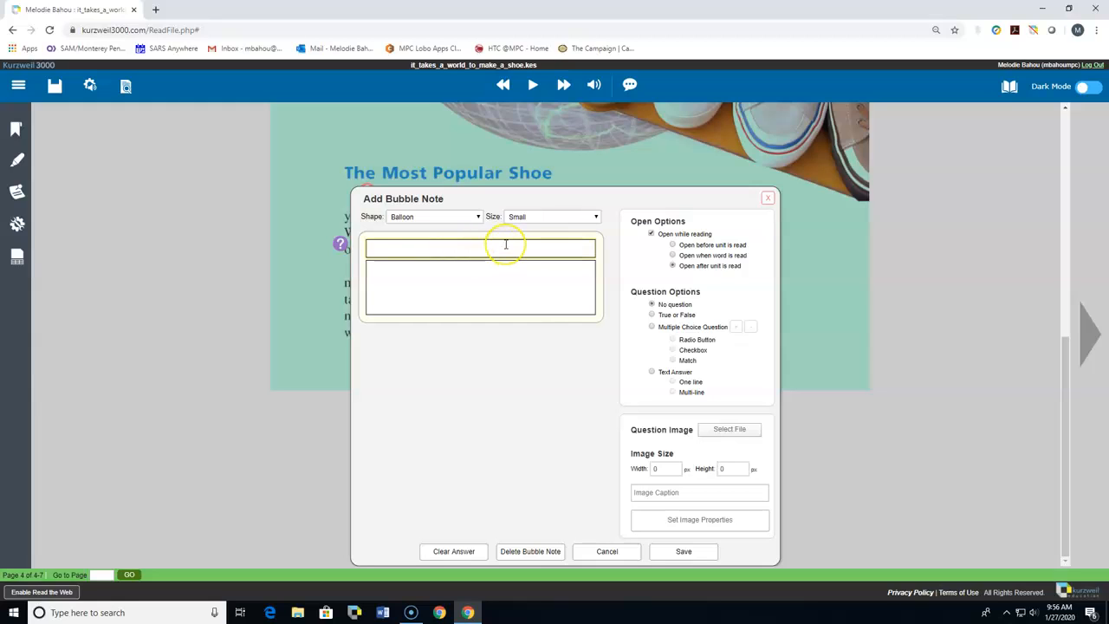
text(How many peopl)
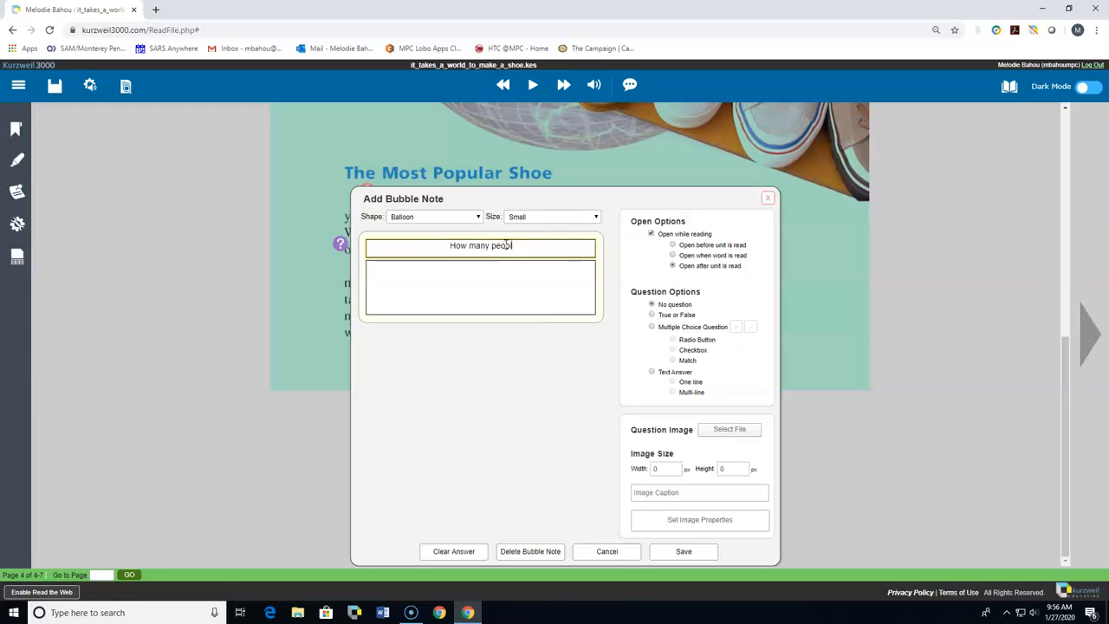
text(e does it t)
text(ake )
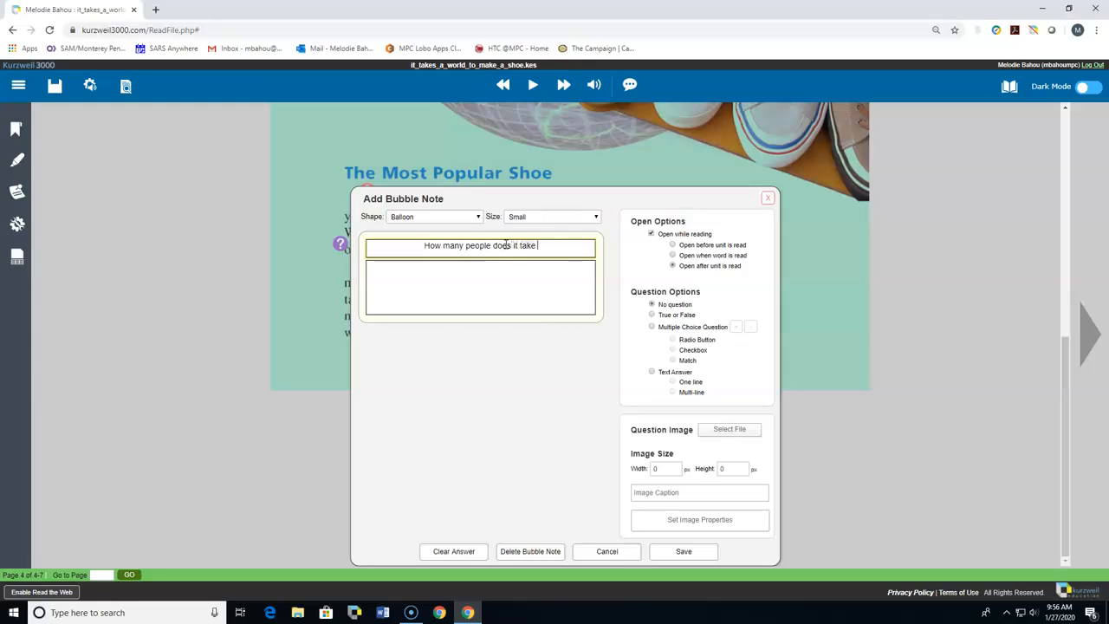
text(to make a sn)
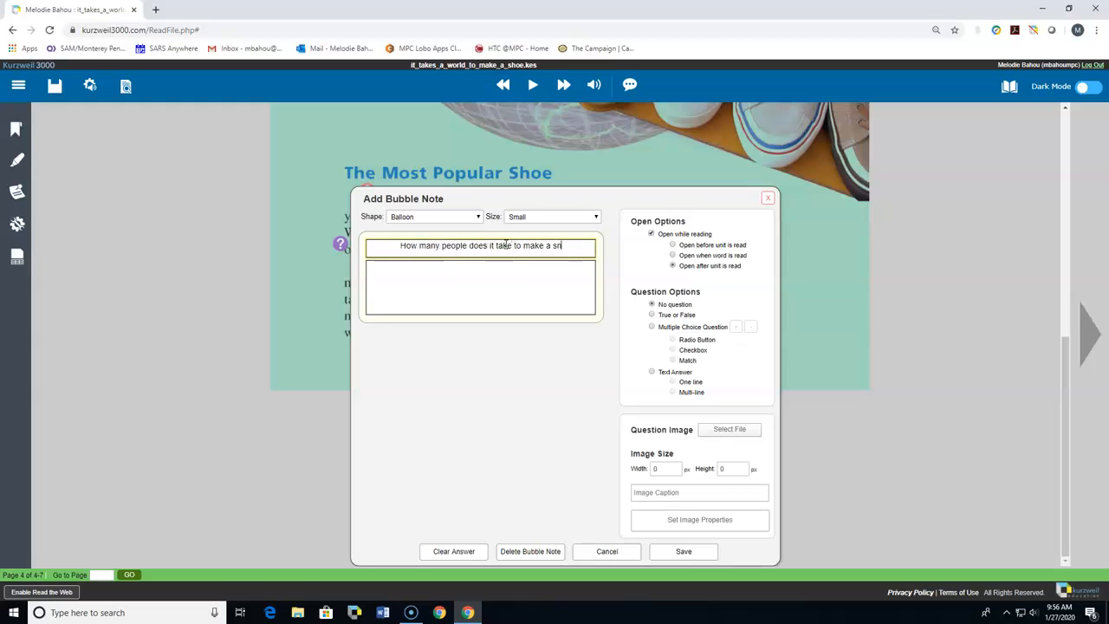
text(eaker?)
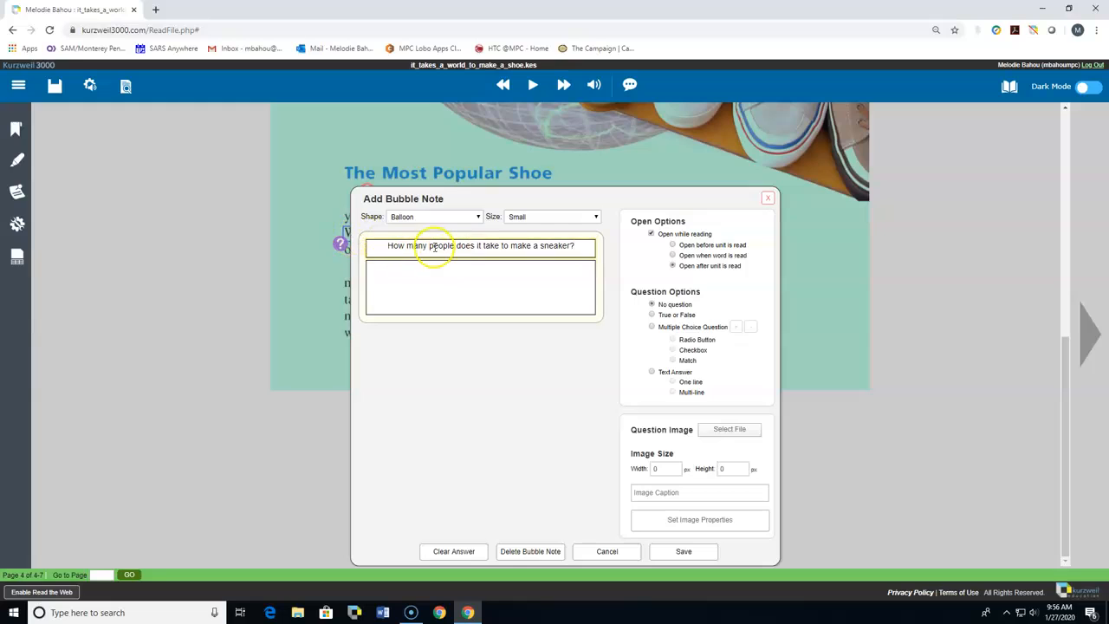
click(478, 278)
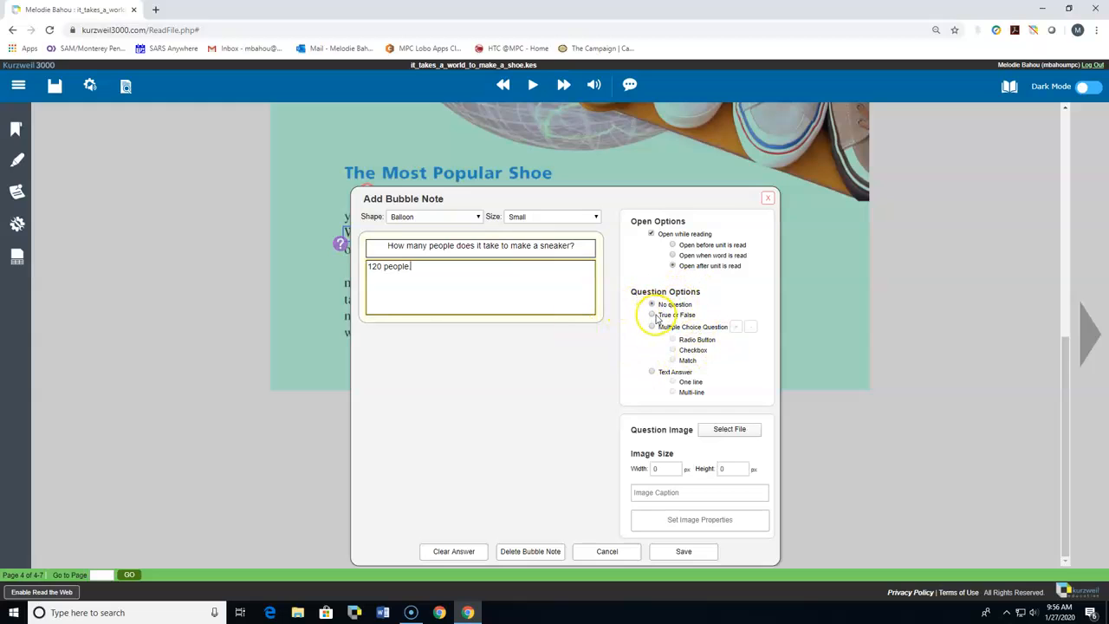
Step: Try the true-or-false, multiple-choice and text-answer question types for the bubble note, and return it to no question
click(653, 315)
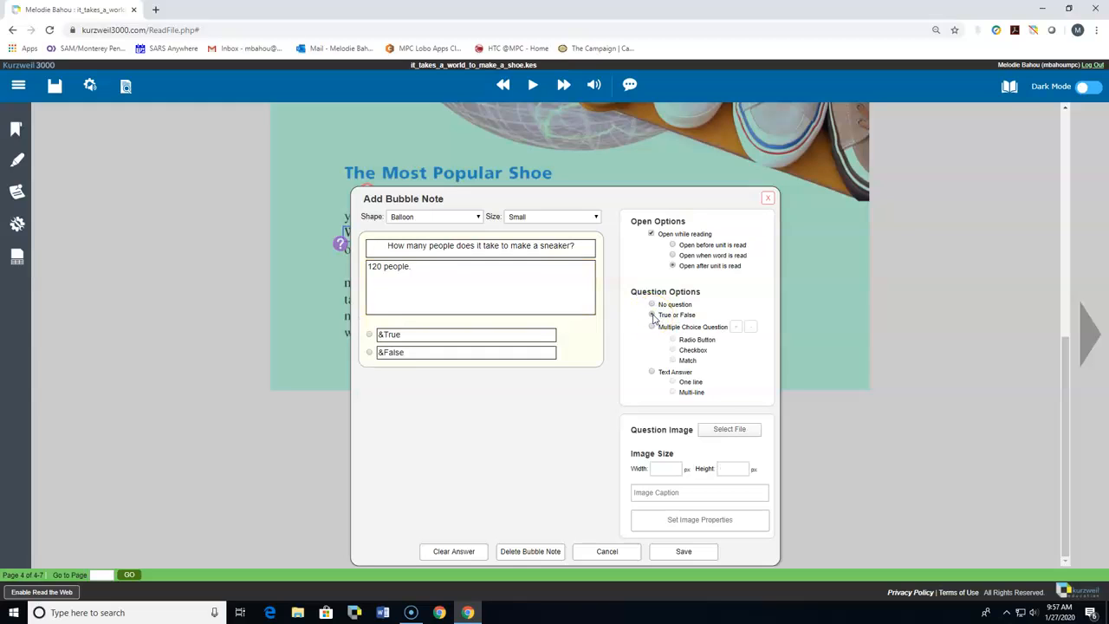
click(652, 326)
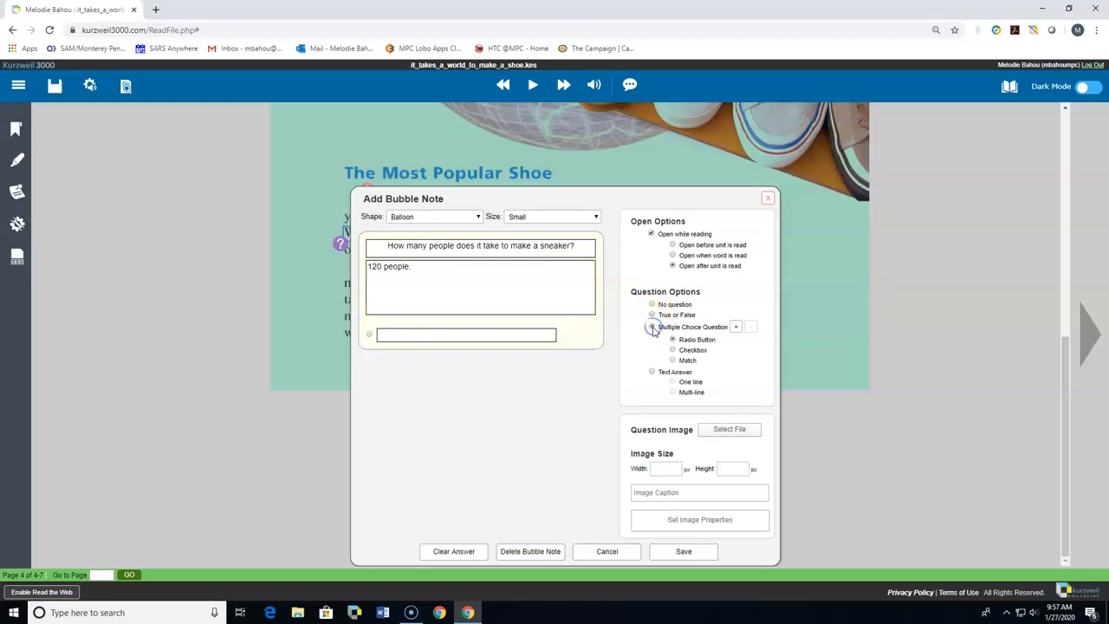
click(653, 372)
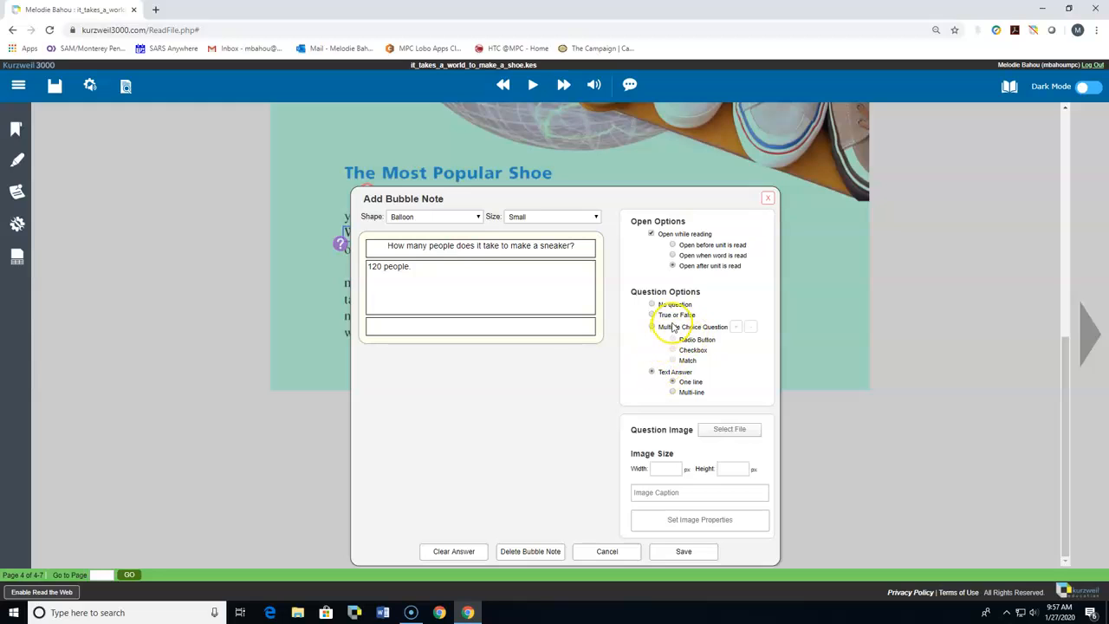
click(651, 305)
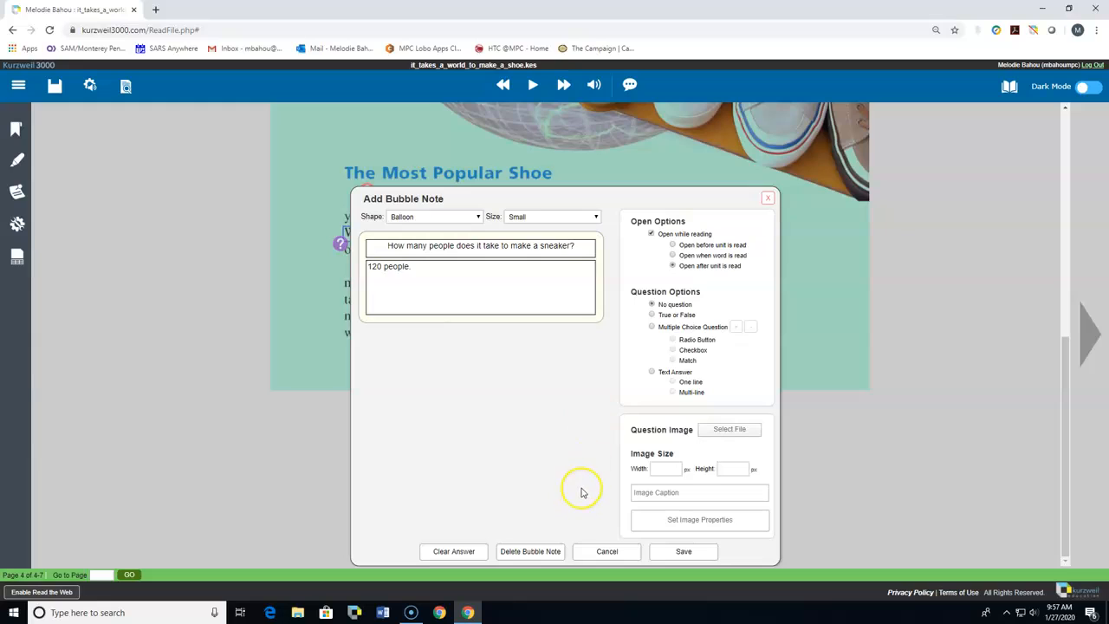
Step: Save the new bubble note on page 4
click(680, 553)
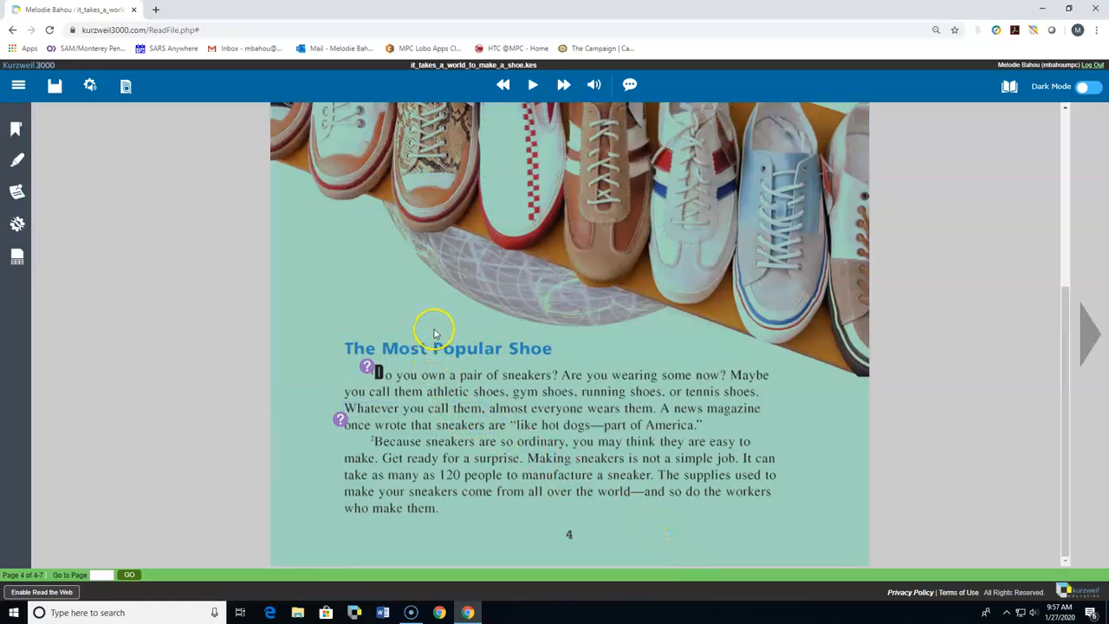
mouse_move(368, 368)
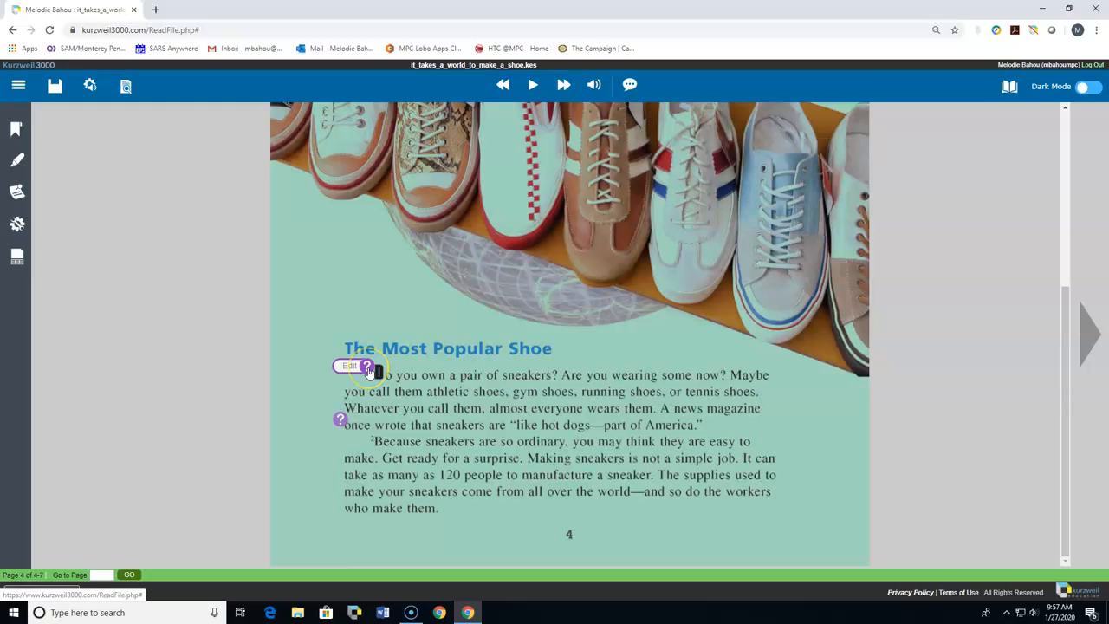
Step: Open the bubble note at the start of the first paragraph for editing, and close it without changes
mouse_move(343, 419)
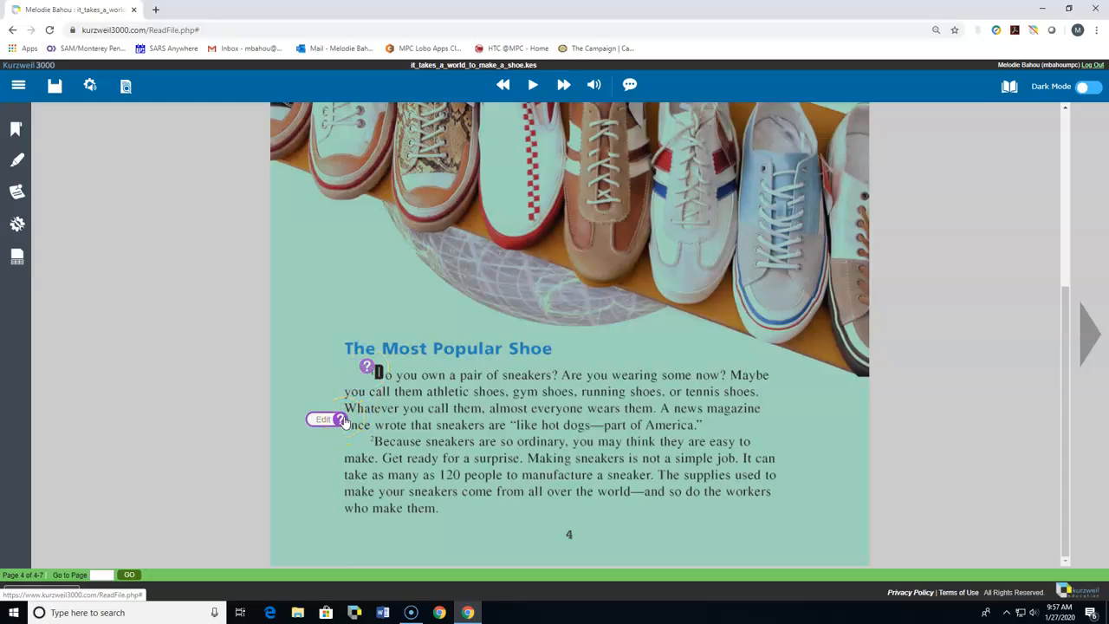
click(364, 411)
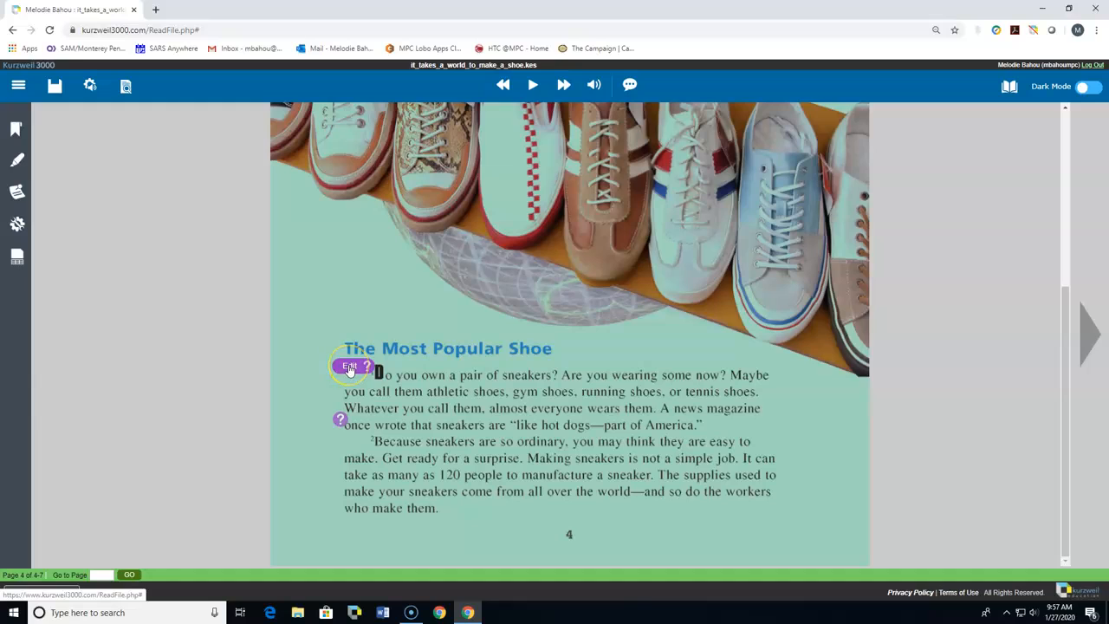
click(349, 367)
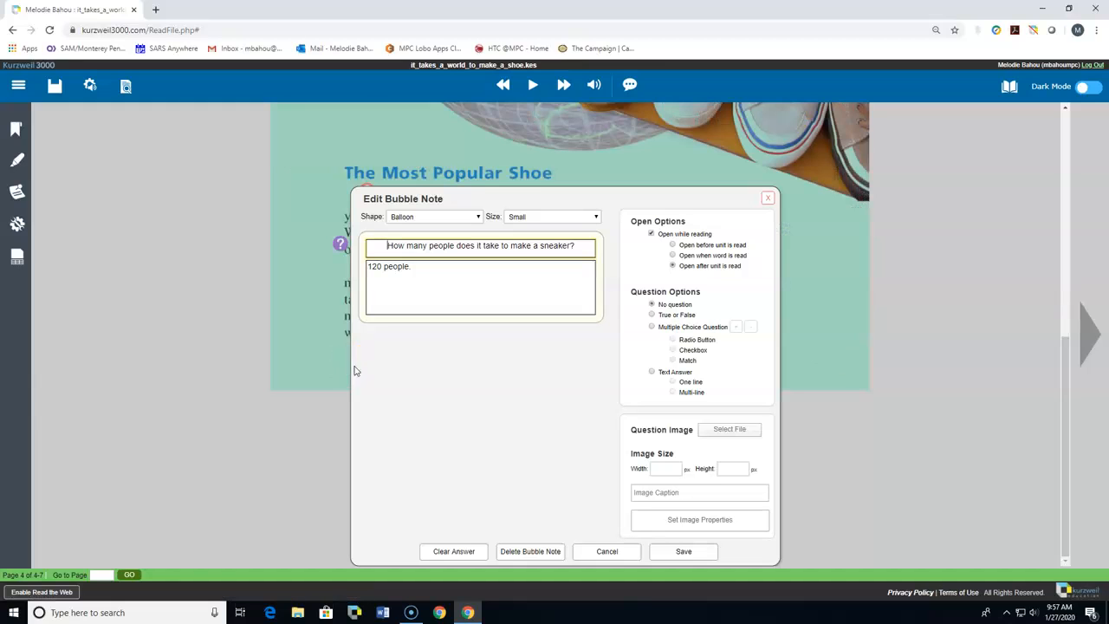
click(768, 199)
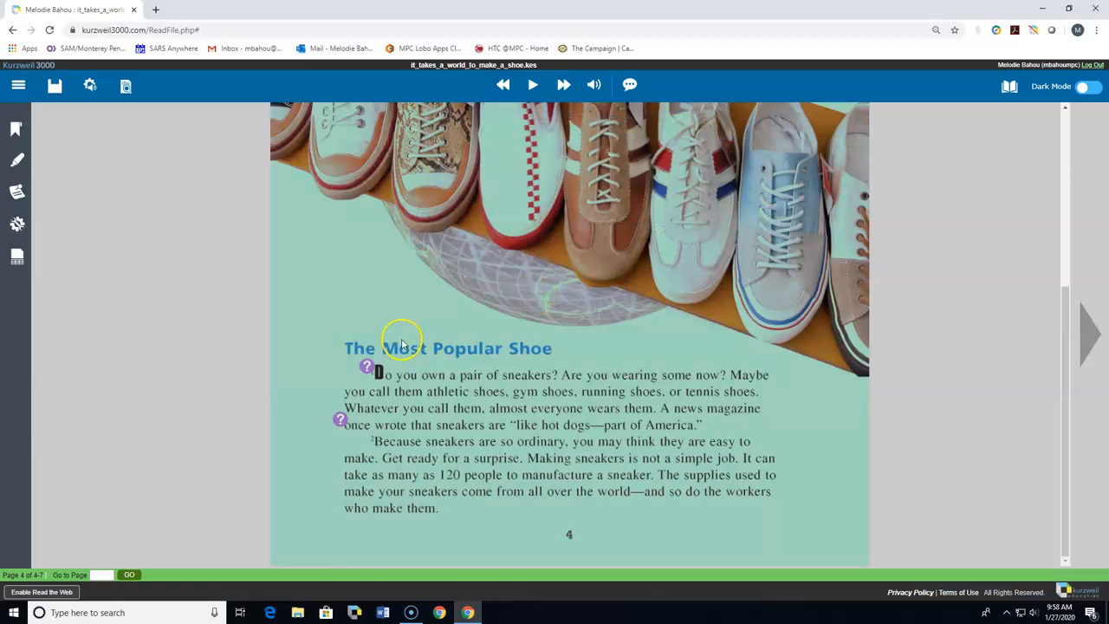
Step: View the bubble note at the start of the first paragraph as a reader, and dismiss it
mouse_move(367, 366)
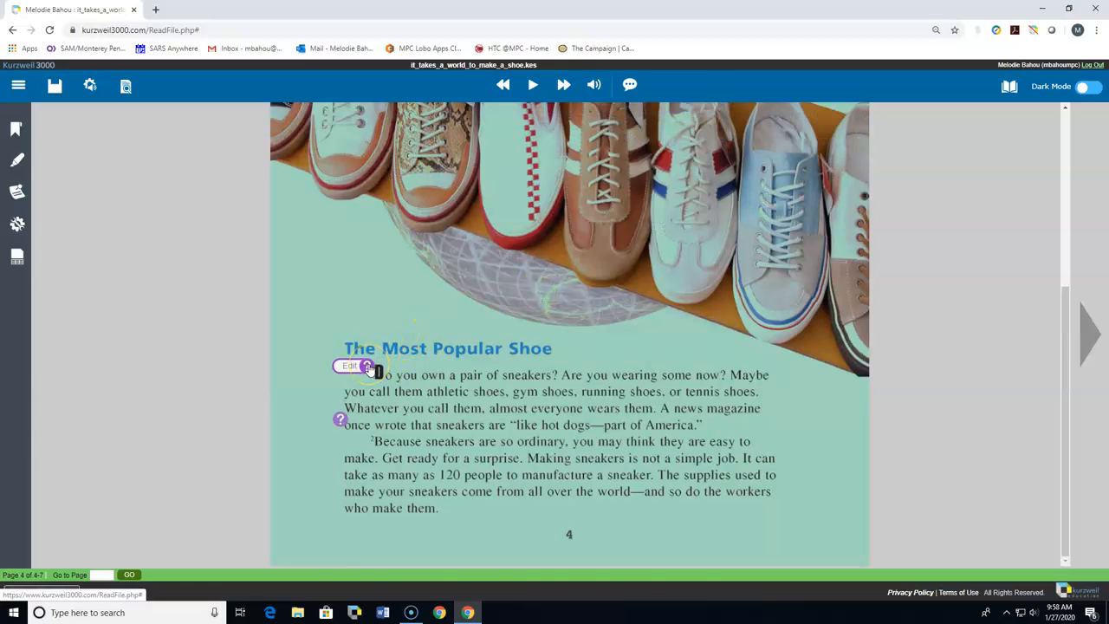
click(368, 366)
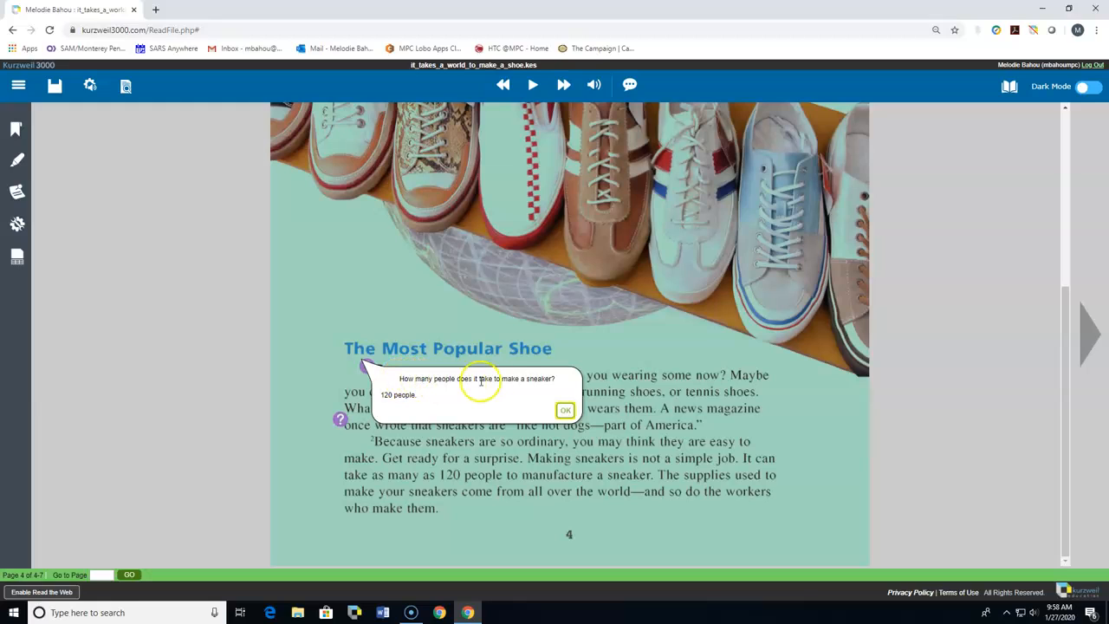
click(564, 413)
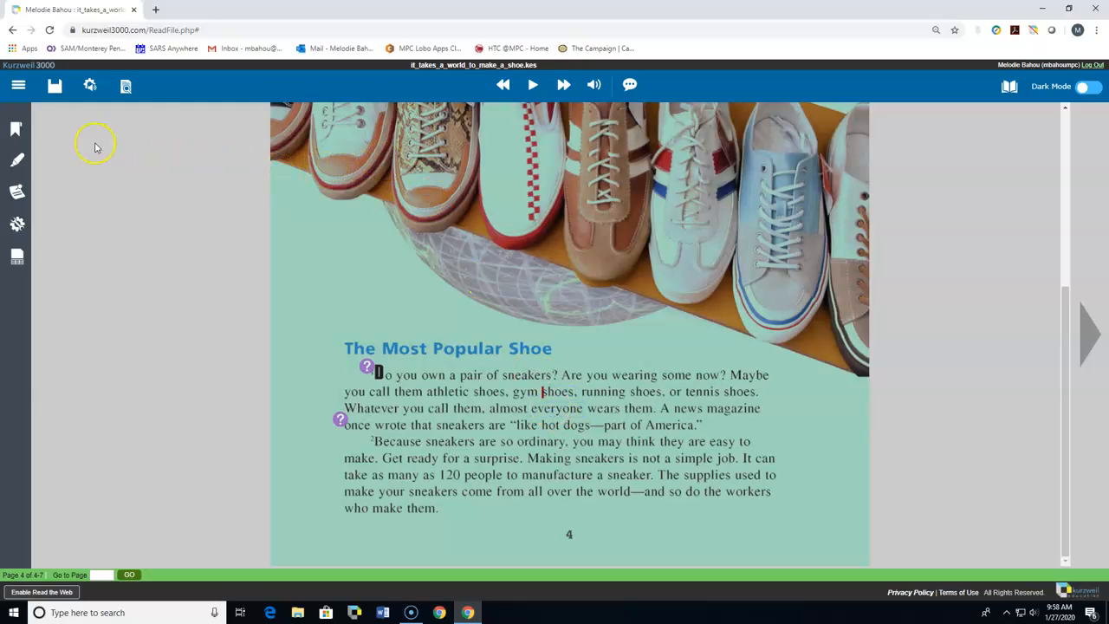
Step: Save the document with its new bubble note and dismiss the confirmation message
click(55, 86)
click(78, 121)
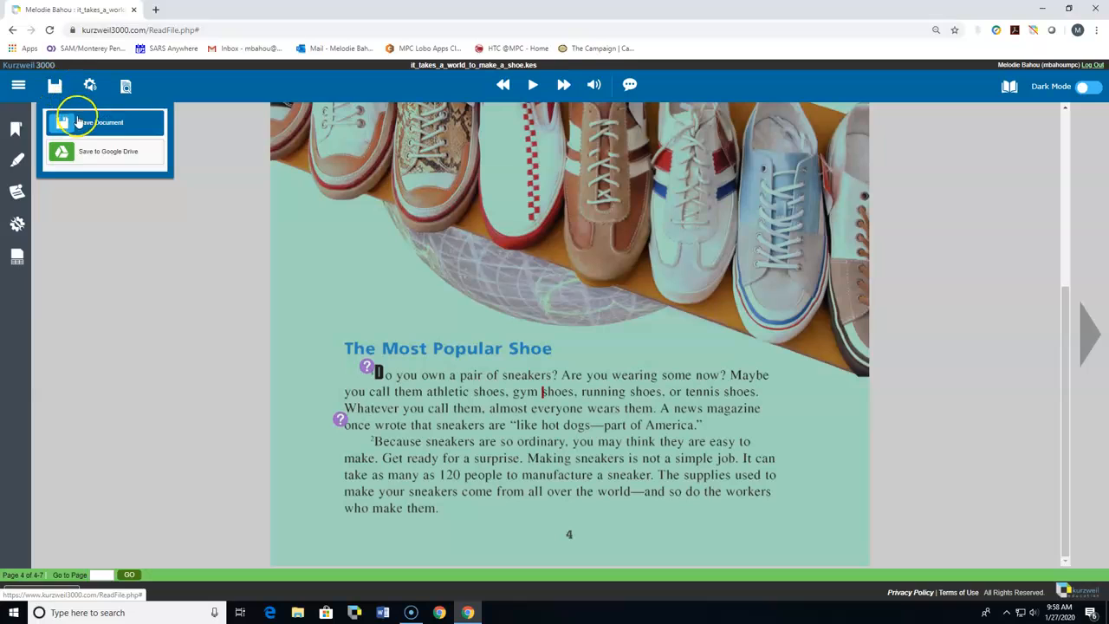
click(78, 123)
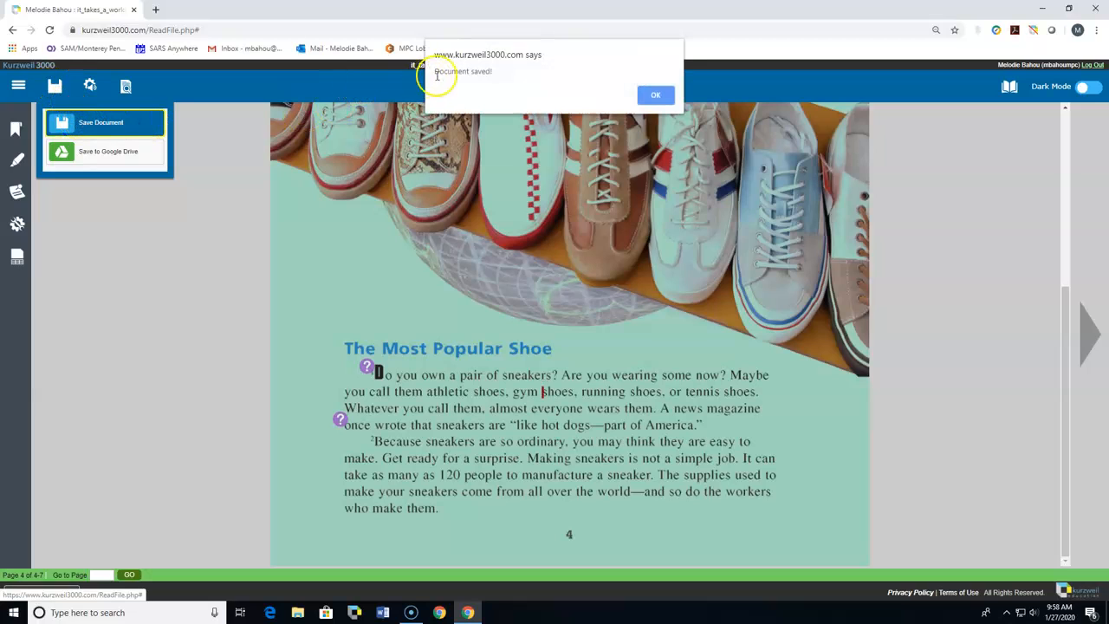
click(656, 95)
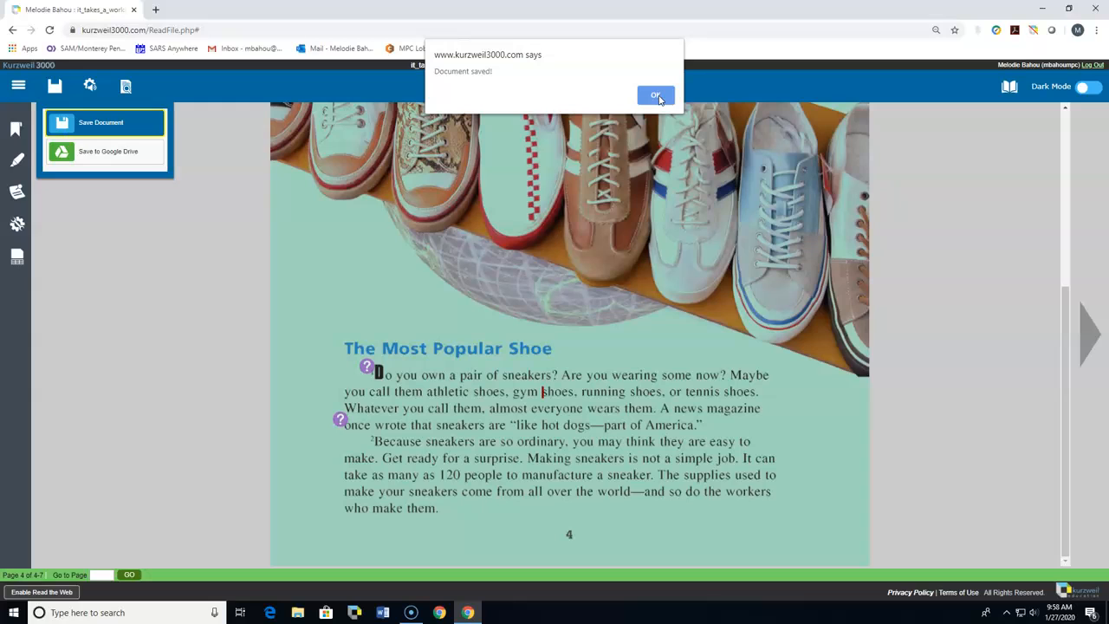
click(657, 97)
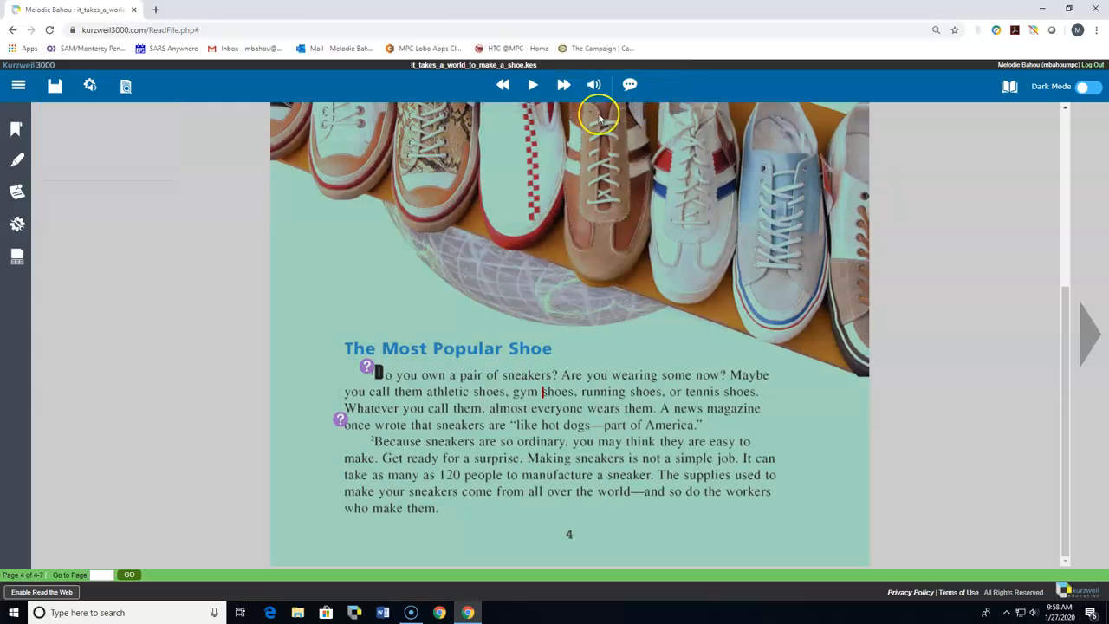
Step: Log out of the Kurzweil 3000 account and close the browser window
click(1096, 69)
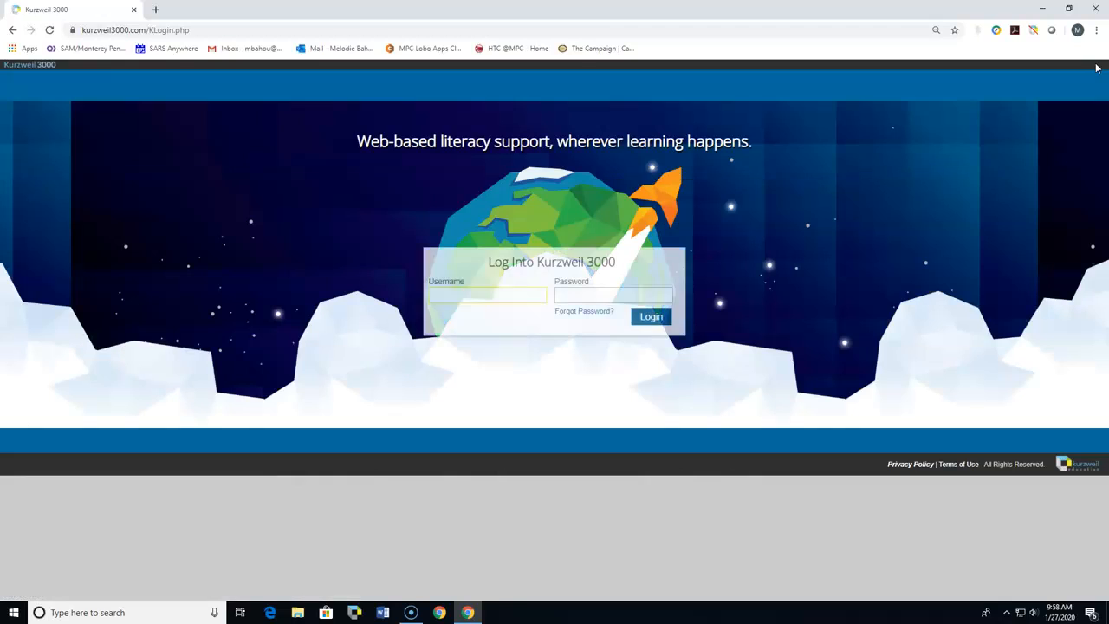
click(1096, 10)
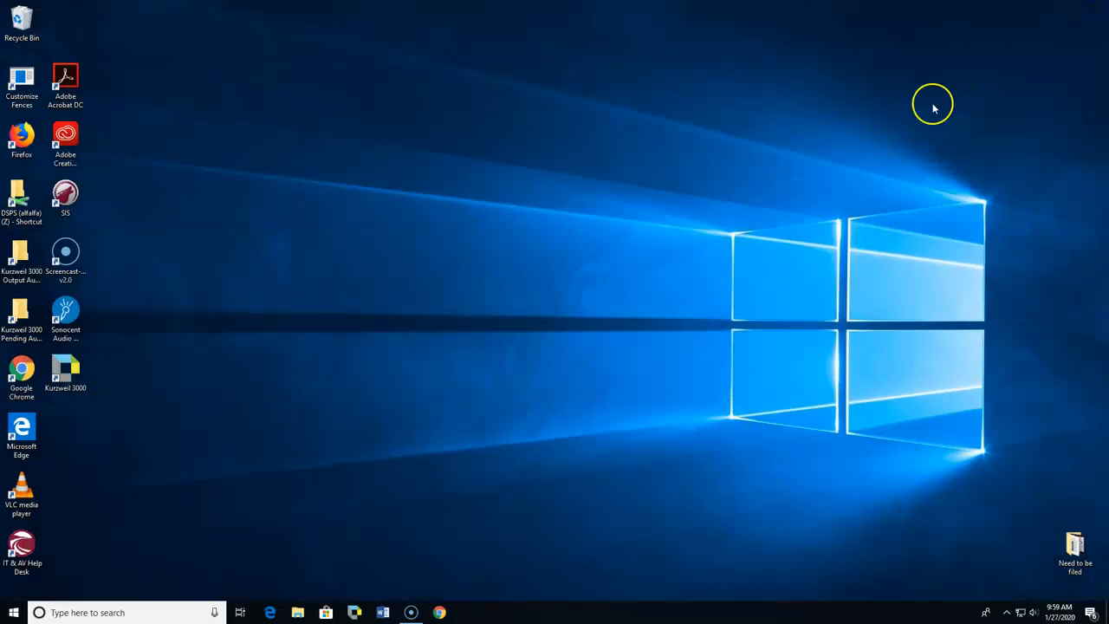